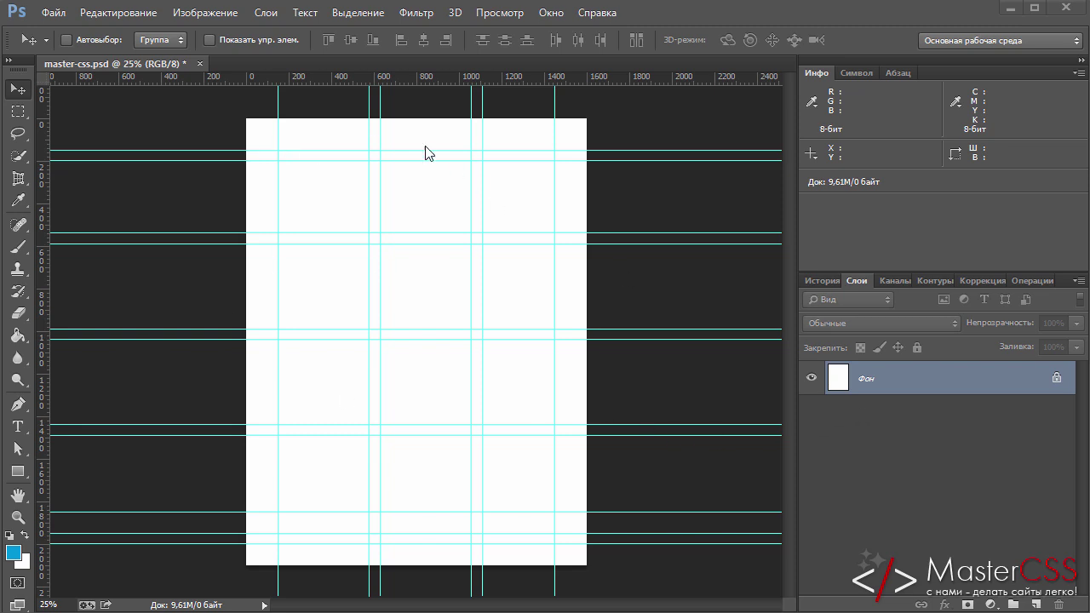
Convert the locked Фон background into a regular layer named 'Фон сайта'.
left_click_drag(844, 382, 854, 360)
left_click_drag(862, 400, 869, 547)
key("Escape")
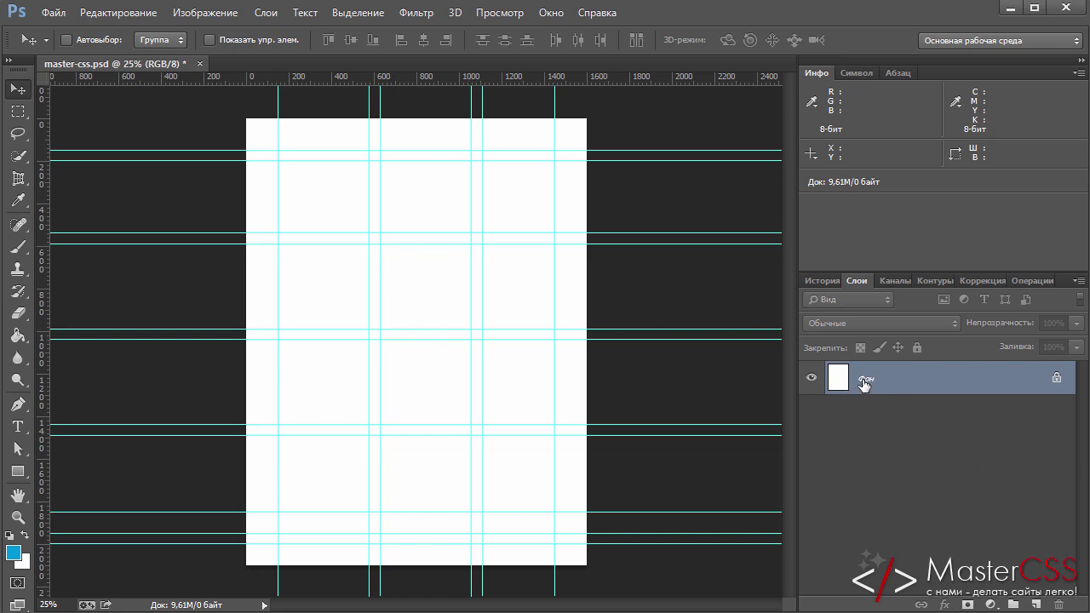
double_click(948, 384)
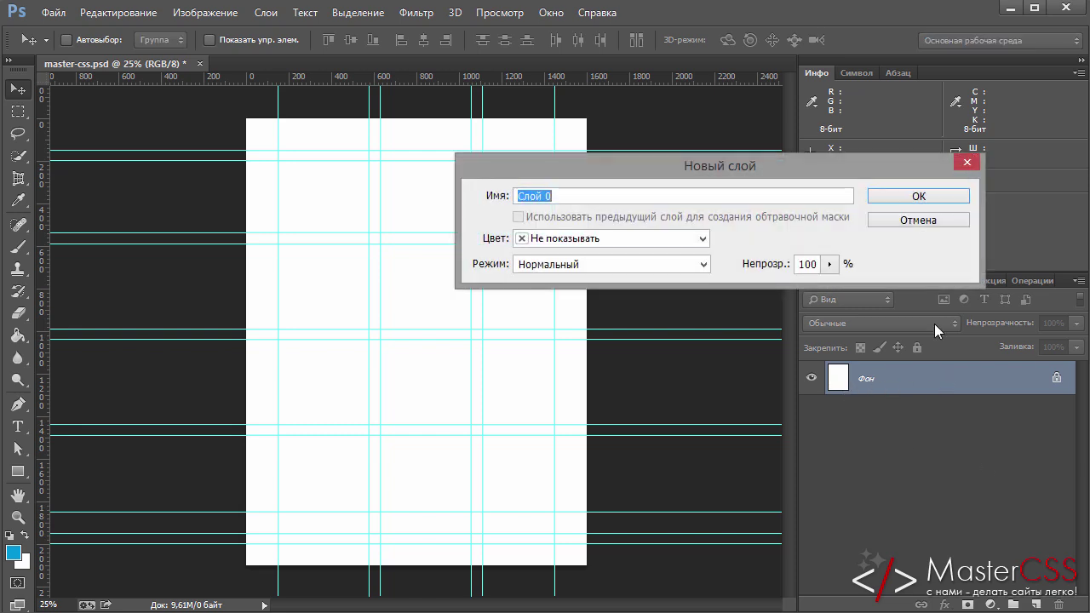
type("Фон сайта")
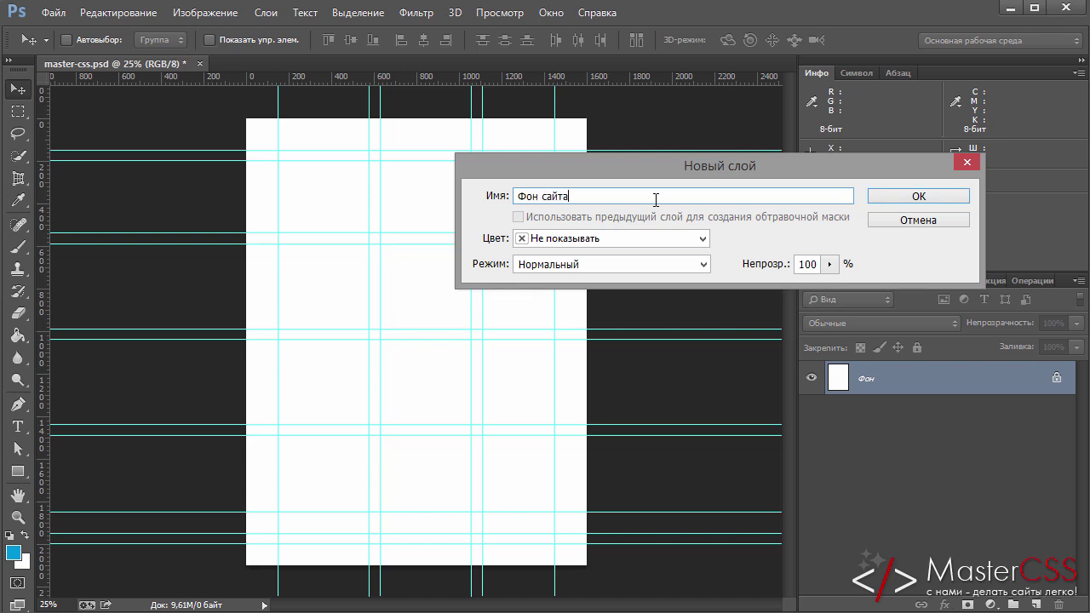
key("Return")
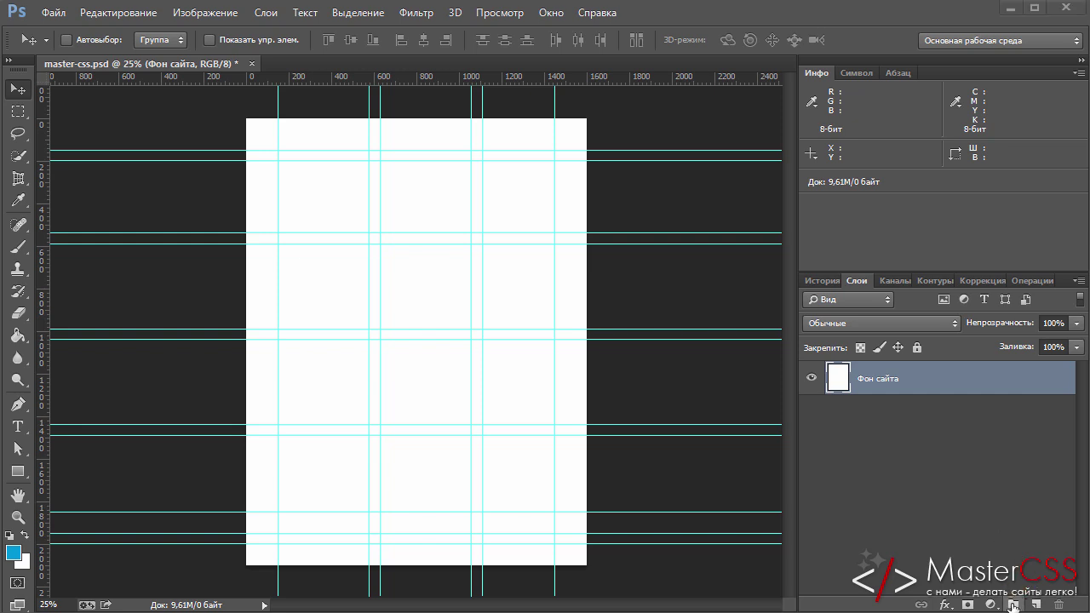
Add two new layer groups above Фон сайта, named 'Подвал' and 'Сайдбар'.
left_click(1013, 605)
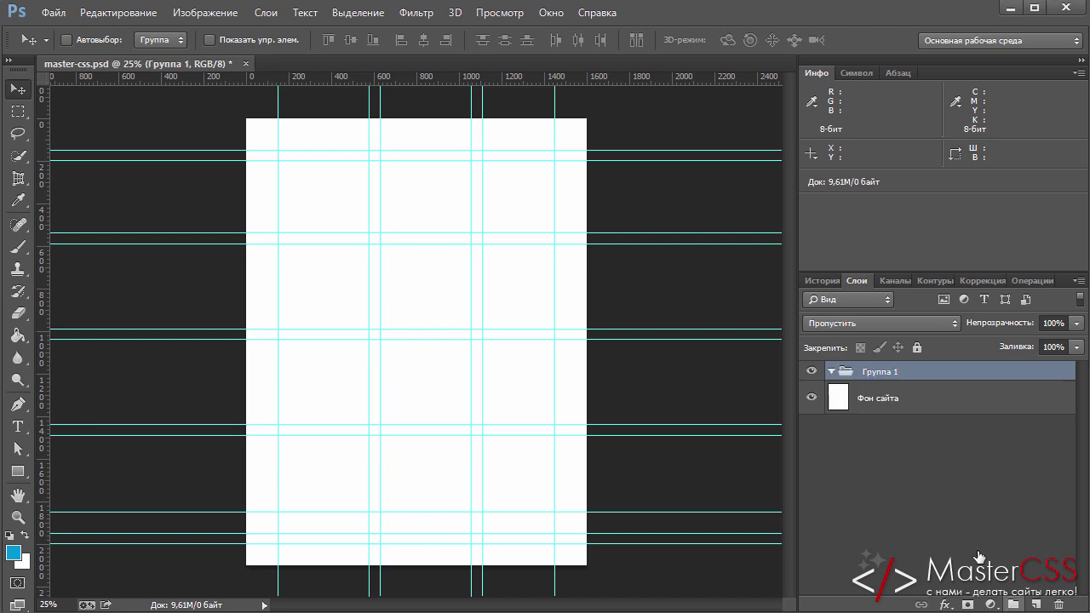
double_click(878, 373)
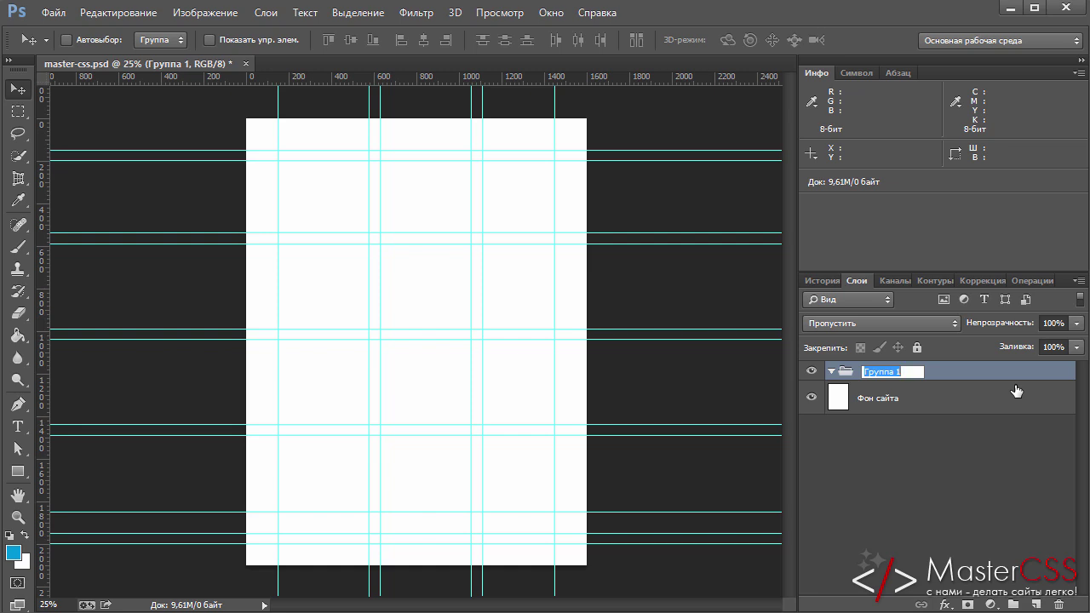
type("По")
key("Return")
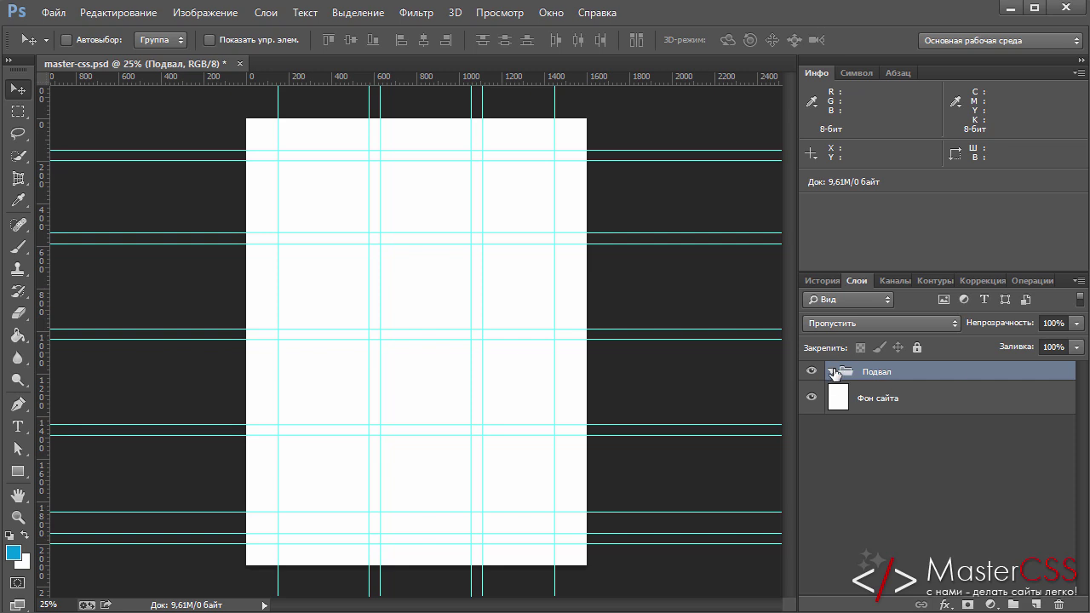
left_click(1013, 604)
double_click(877, 372)
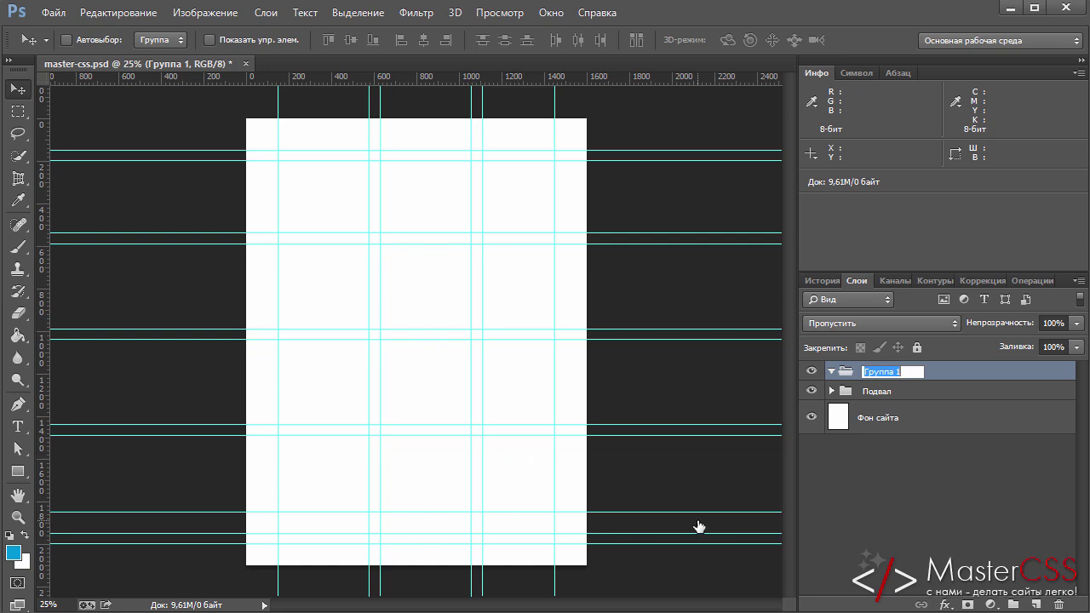
type("Сайдбар")
key("Return")
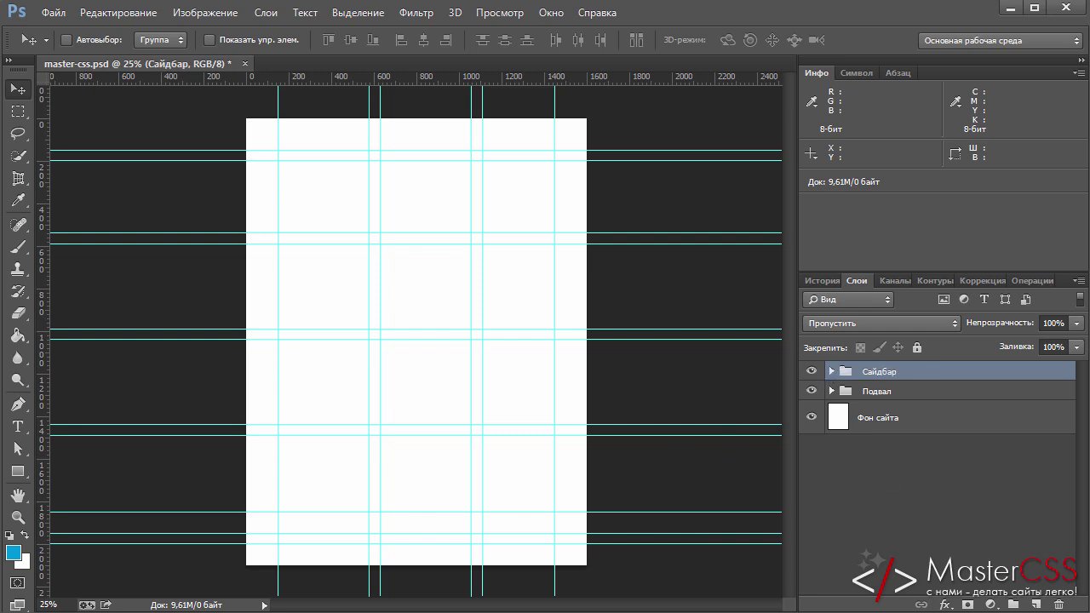
Add the 'Контент' group, collapse it, and add a 'Шапка' group at the top.
left_click(1012, 604)
double_click(883, 371)
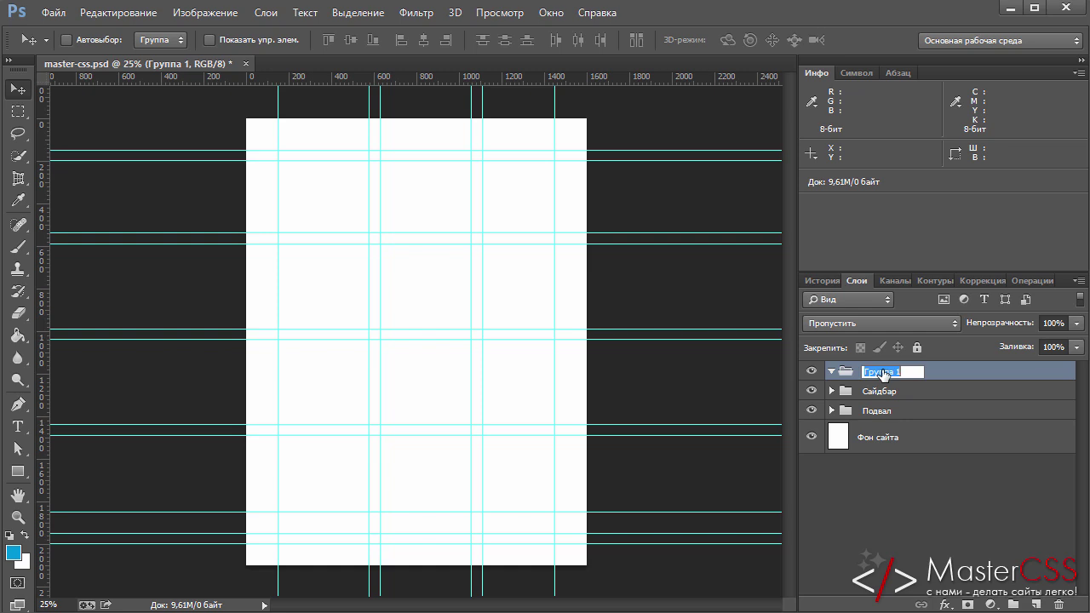
type("Ко")
key("Return")
left_click(832, 372)
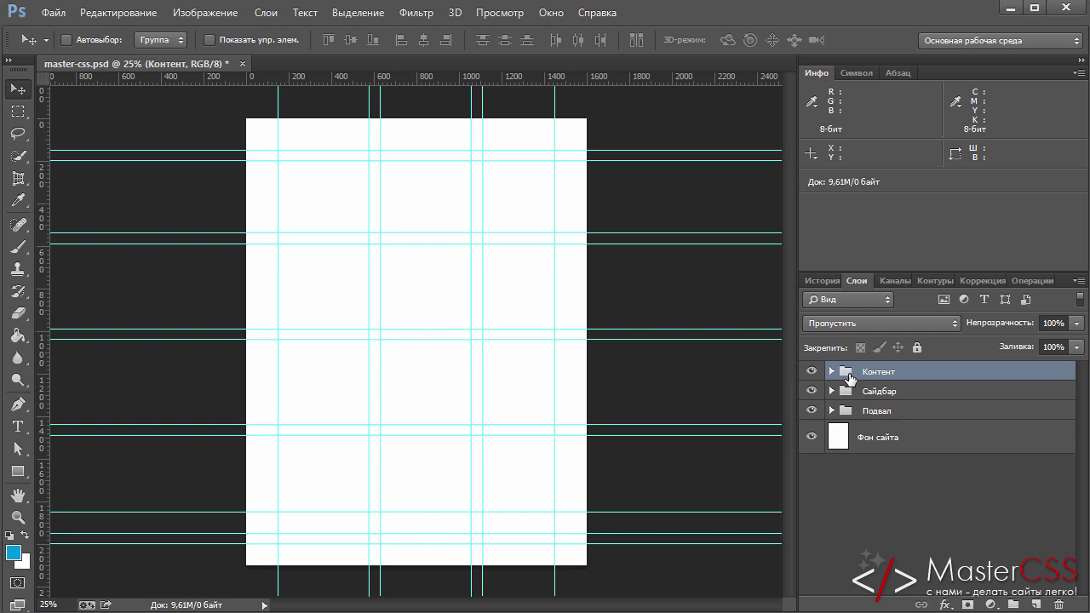
left_click(1015, 604)
double_click(878, 373)
type("Шапка")
key("Return")
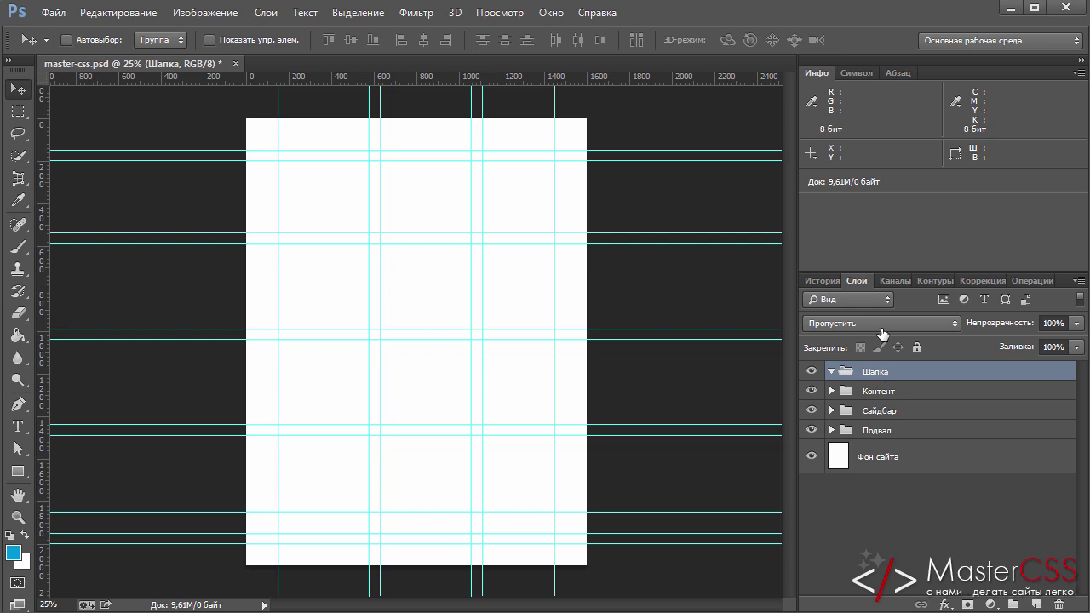
Create a 'Меню' group, nest it inside Шапка, then collapse Шапка.
left_click(831, 373)
left_click(832, 372)
left_click(1013, 604)
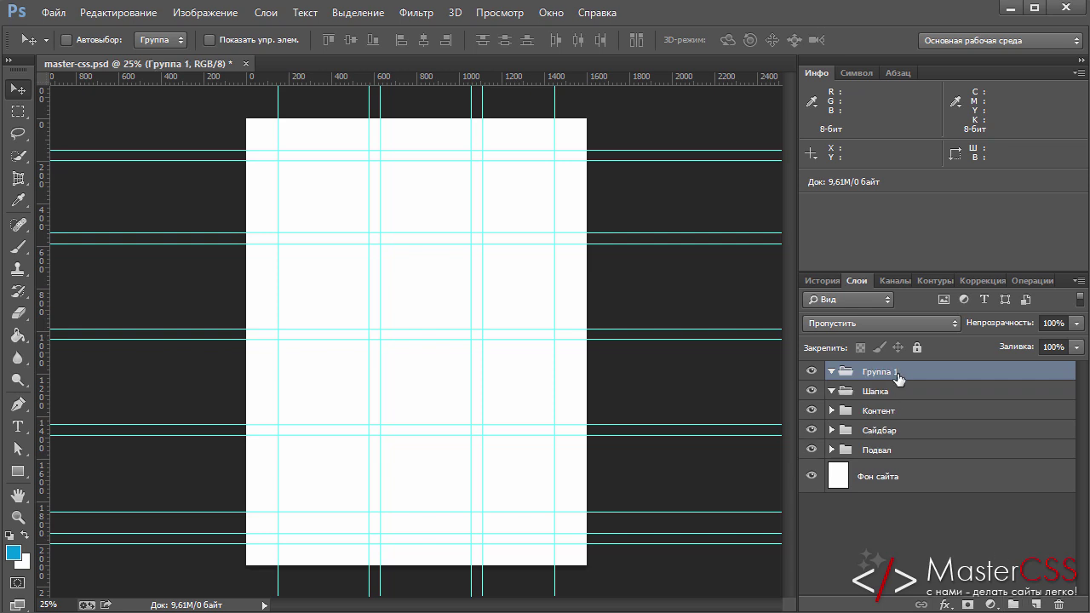
double_click(882, 372)
type("Меню")
key("Return")
left_click_drag(882, 373, 905, 401)
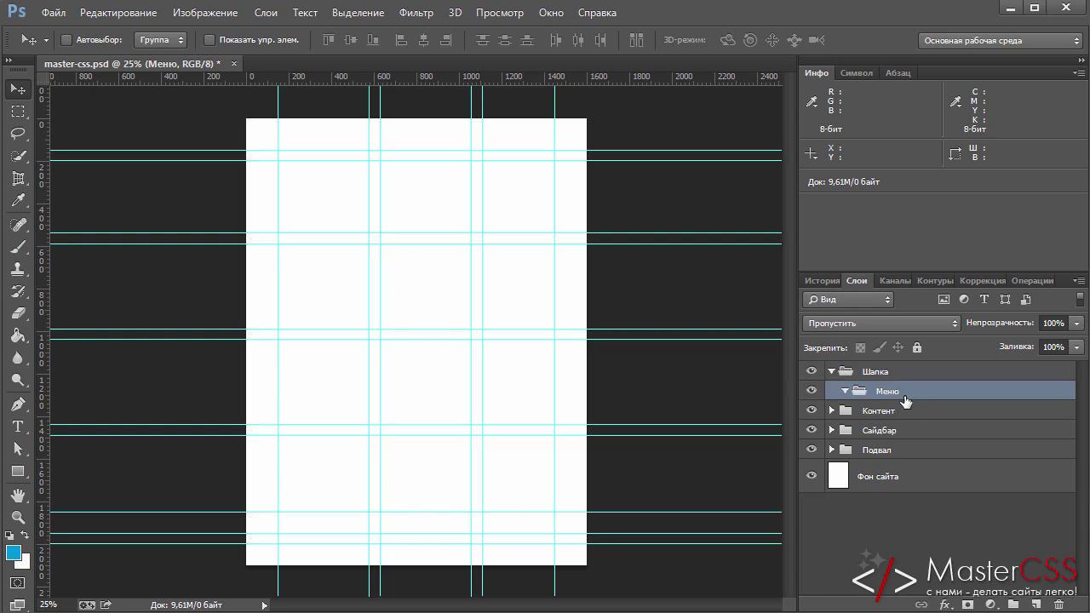
left_click(834, 373)
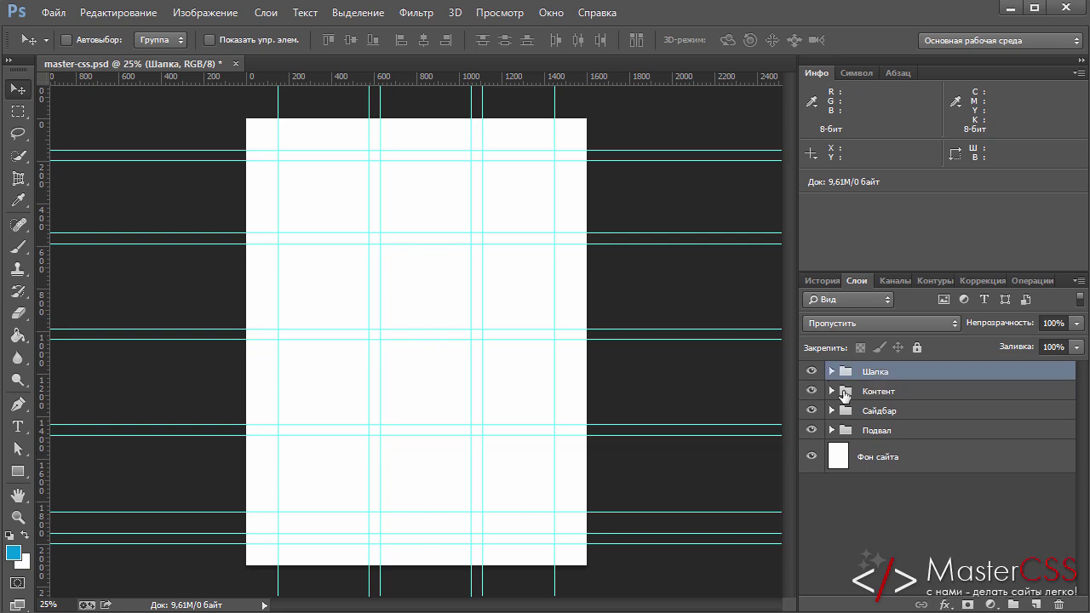
left_click(832, 372)
left_click(902, 394)
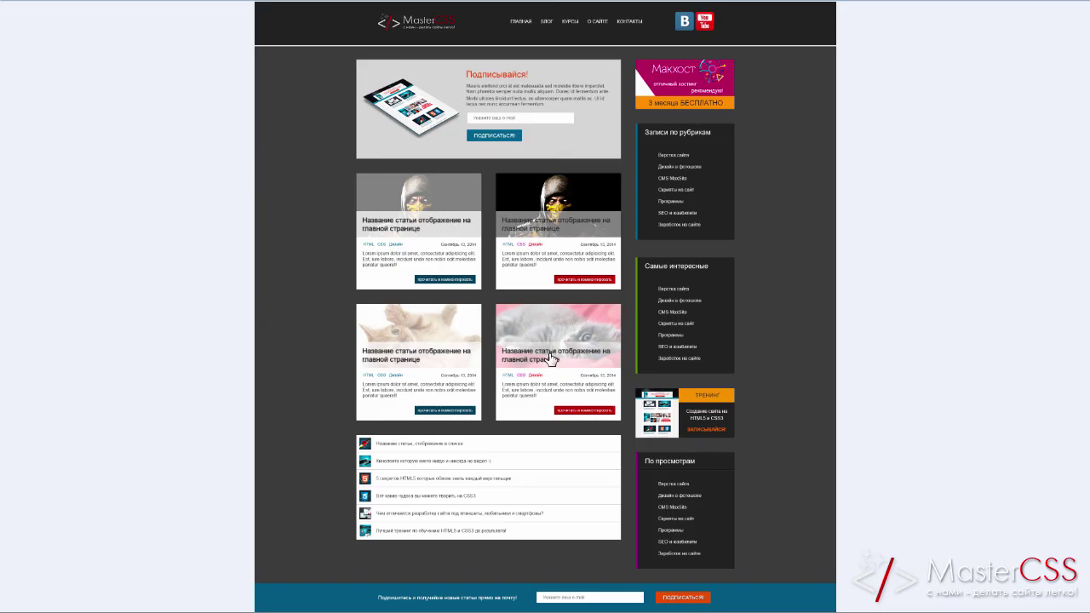
left_click_drag(451, 79, 502, 89)
mouse_move(464, 167)
left_mouse_down()
mouse_move(415, 365)
mouse_move(423, 164)
left_mouse_up()
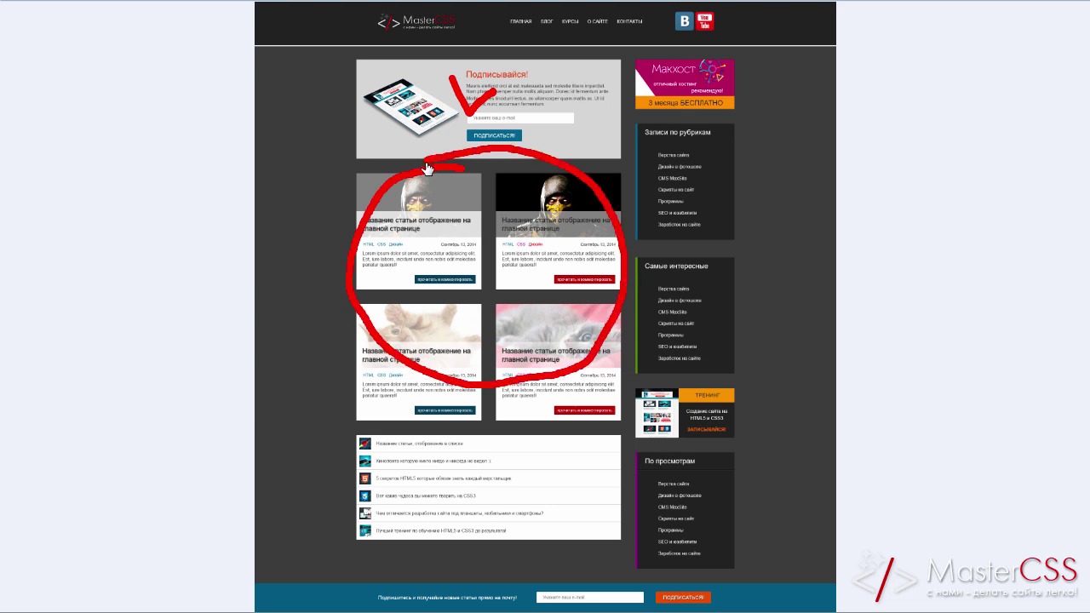
left_click_drag(420, 439, 457, 445)
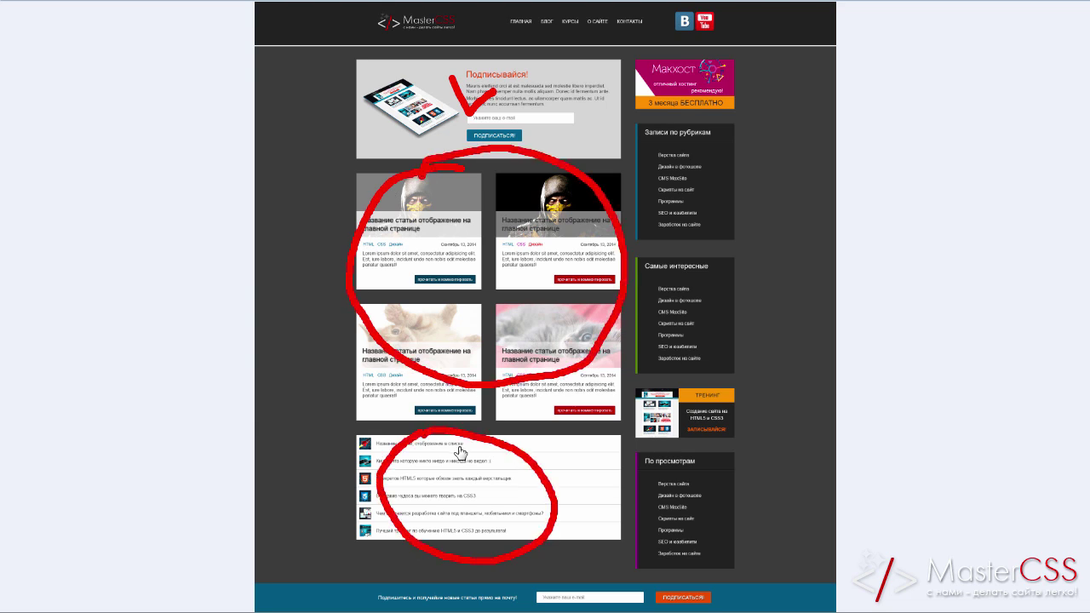
key("Escape")
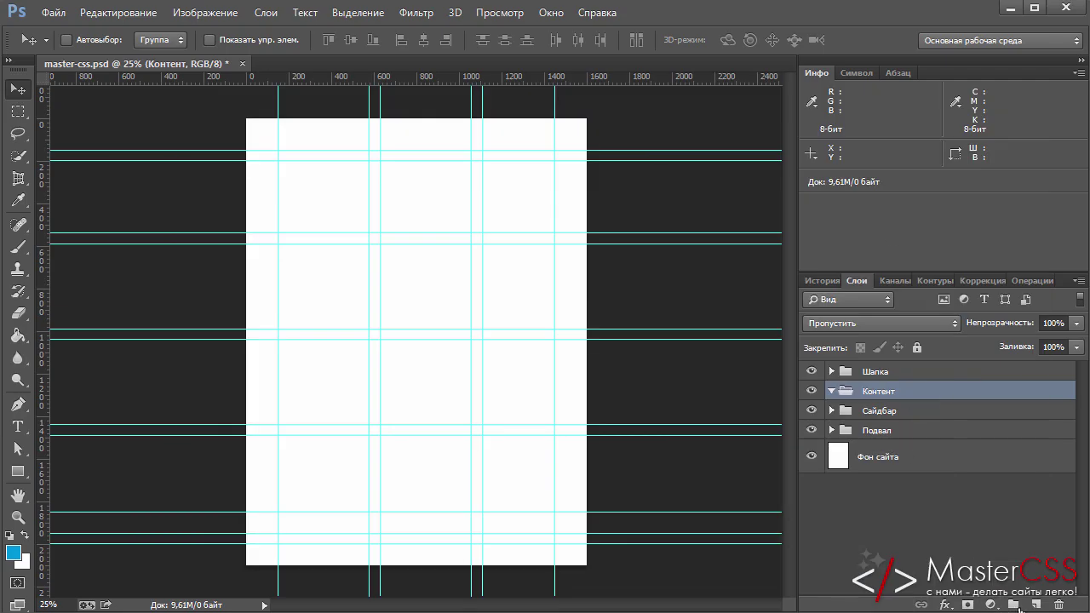
Create a 'Список статей' group and move it into the Контент group.
left_click(1014, 605)
double_click(884, 394)
type("Список статей")
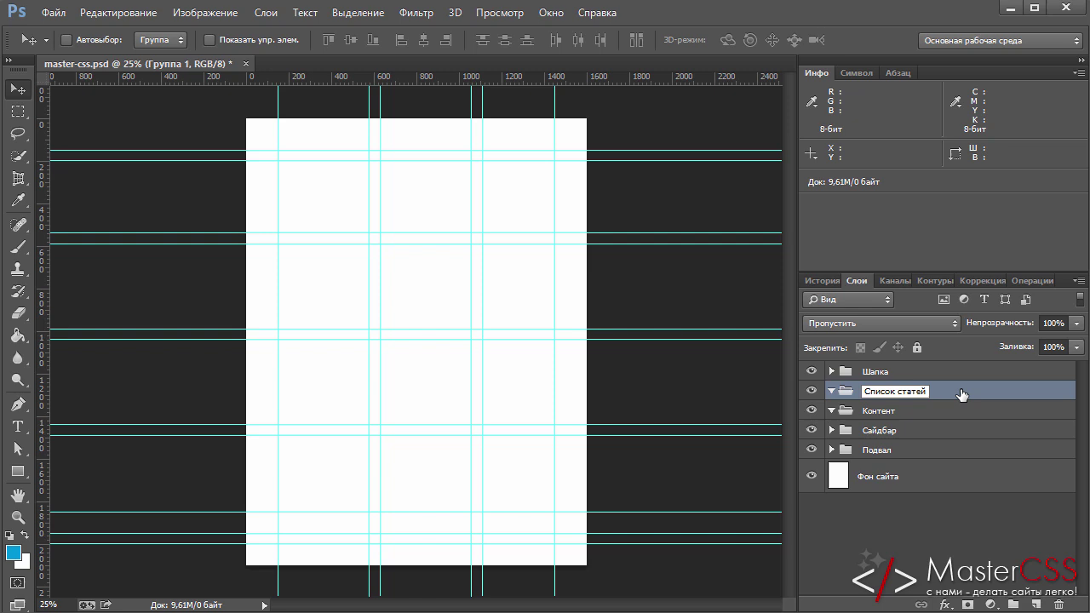
key("Return")
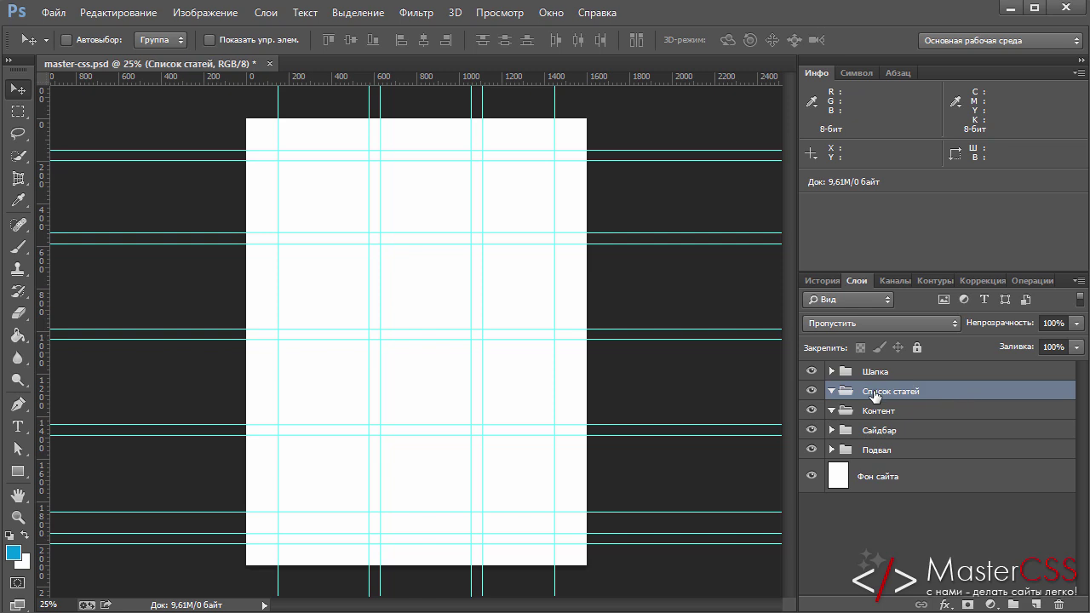
left_click_drag(862, 393, 878, 412)
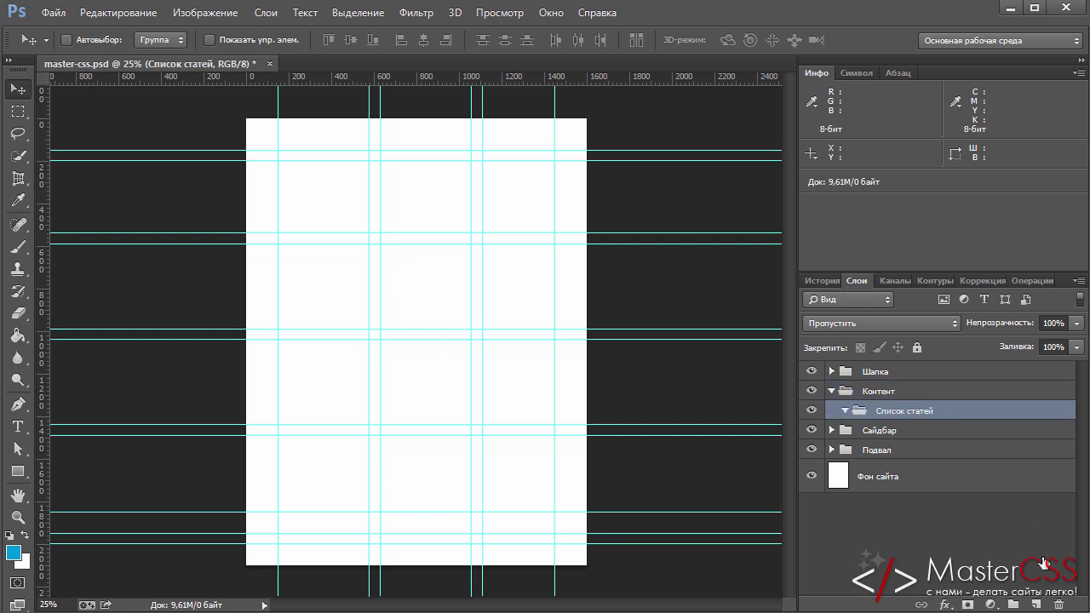
Add 'Статьи' and 'Блок подписки' subgroups inside Контент, then collapse Контент.
left_click(1014, 604)
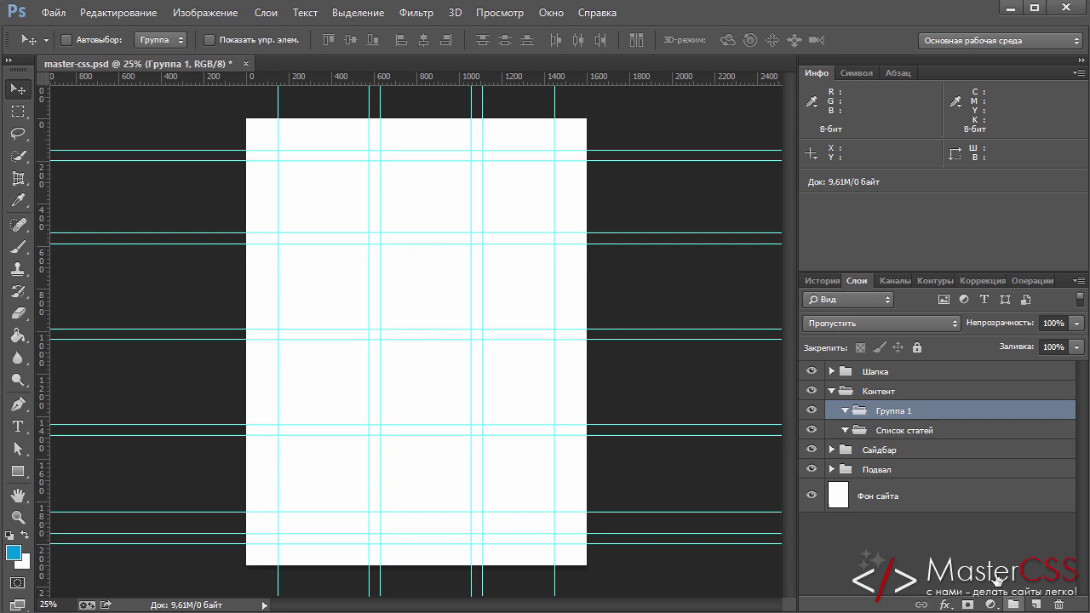
double_click(887, 418)
type("с")
key("Return")
left_click(1013, 604)
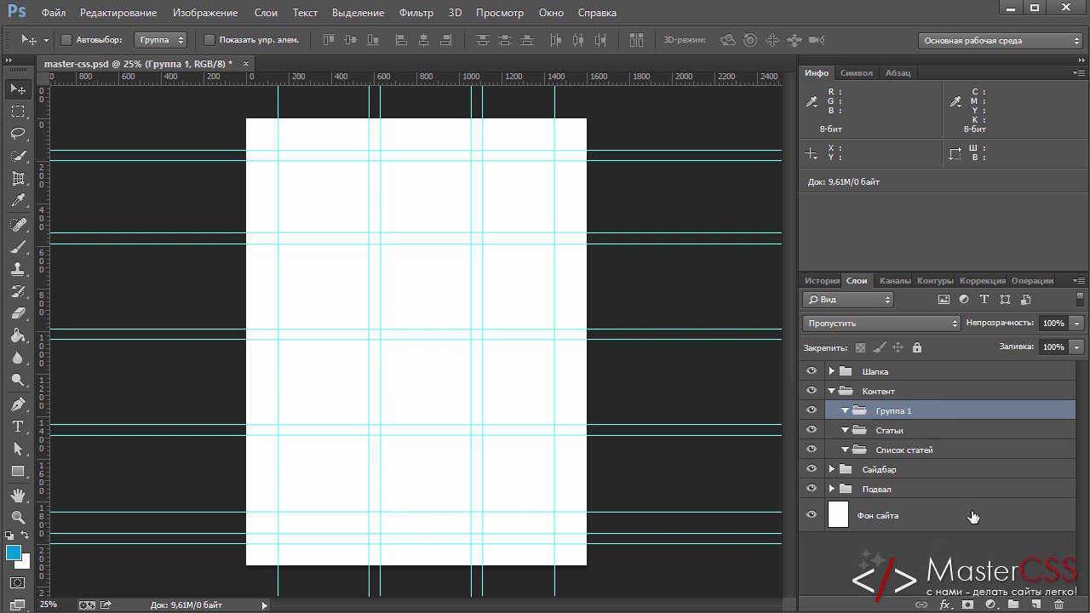
double_click(892, 412)
type("Блок подписки")
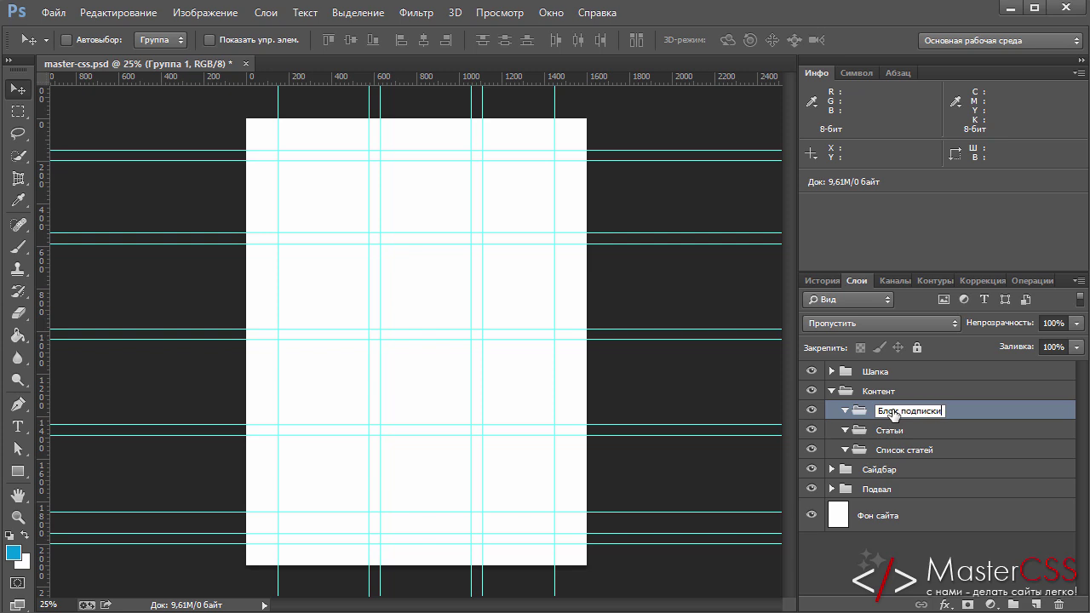
key("Return")
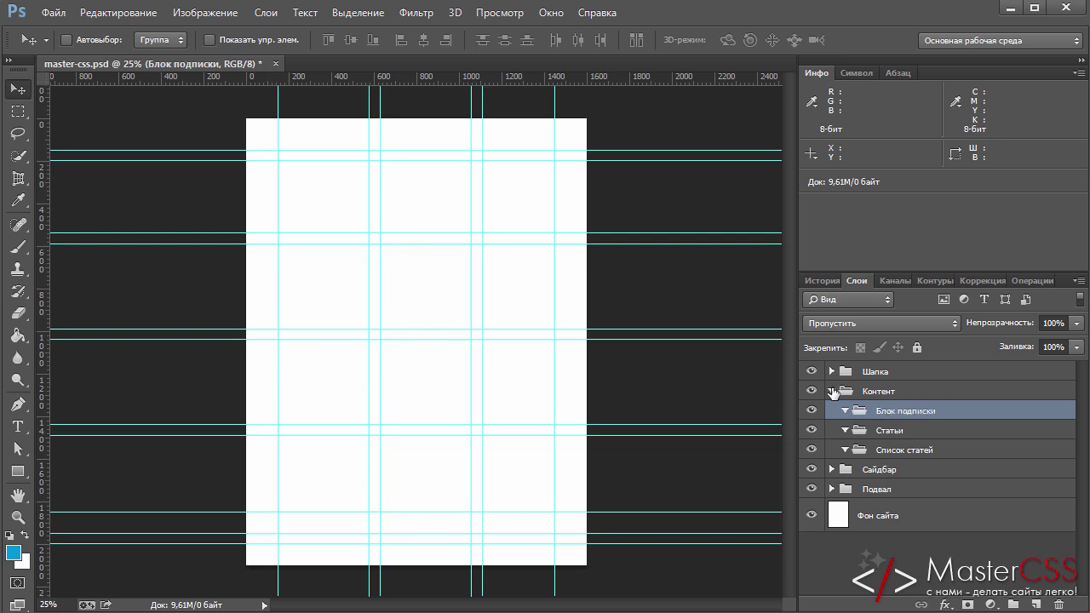
left_click(831, 391)
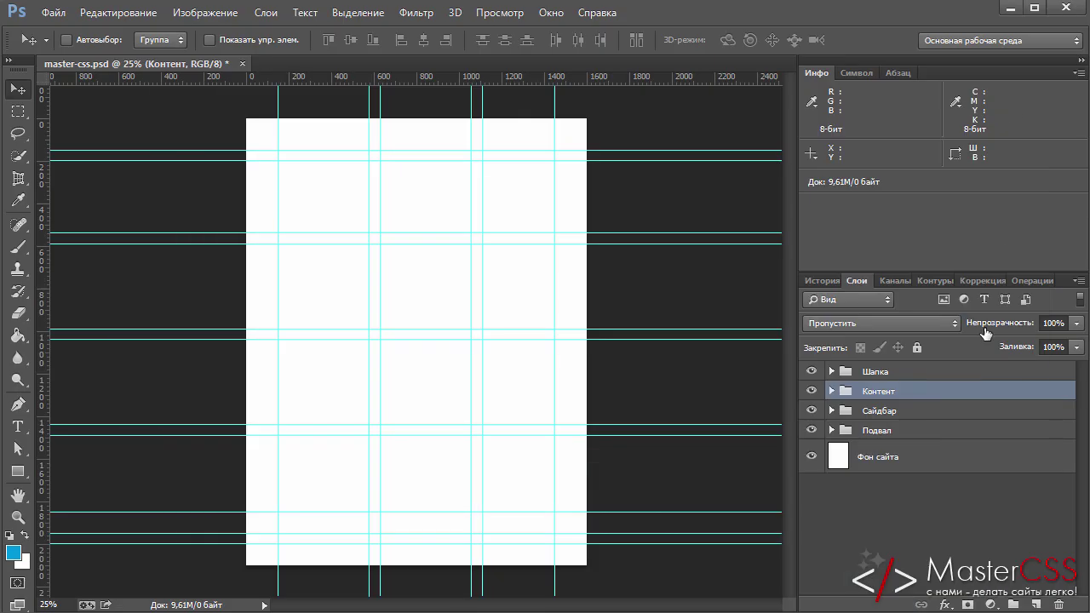
Create a 'Виджет 1' group and move it into the Сайдбар group.
left_click(832, 411)
left_click(871, 413)
left_click(1012, 605)
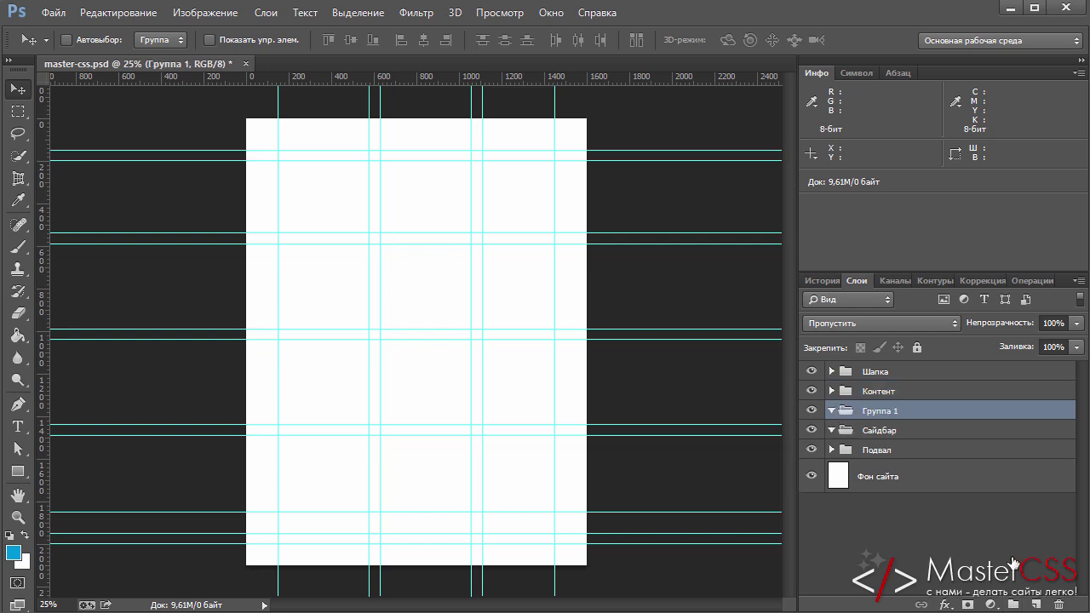
double_click(890, 414)
type("Виджет")
key("Return")
mouse_move(890, 418)
left_mouse_down()
mouse_move(896, 434)
mouse_move(1035, 554)
mouse_move(926, 448)
mouse_move(1038, 604)
left_mouse_up()
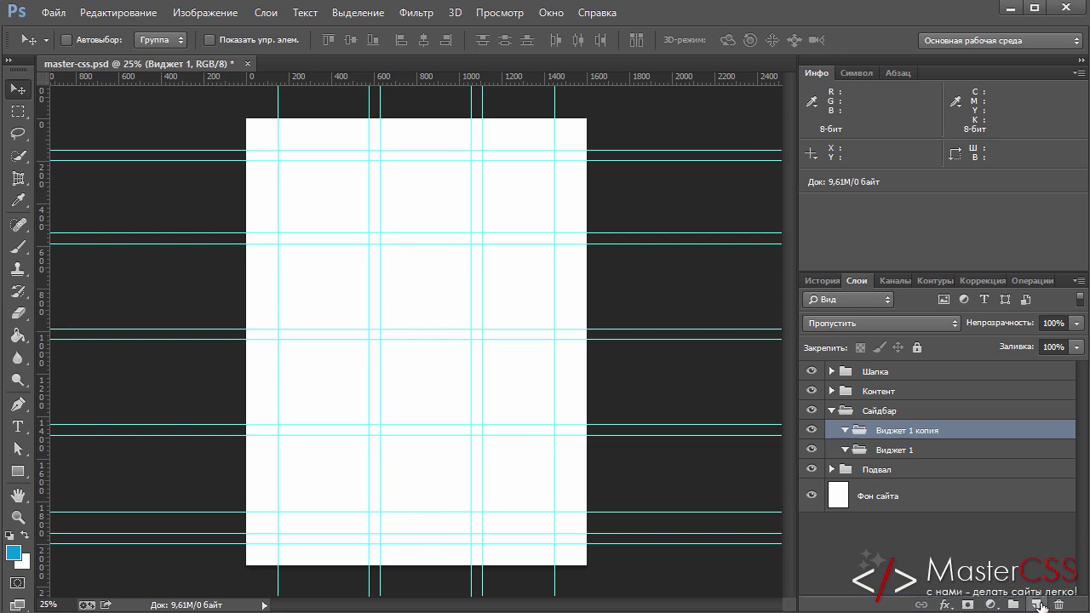
Duplicate the widget groups with Ctrl+J and move the original Виджет 1 to the top.
left_click(949, 451, "shift")
key("ctrl+j")
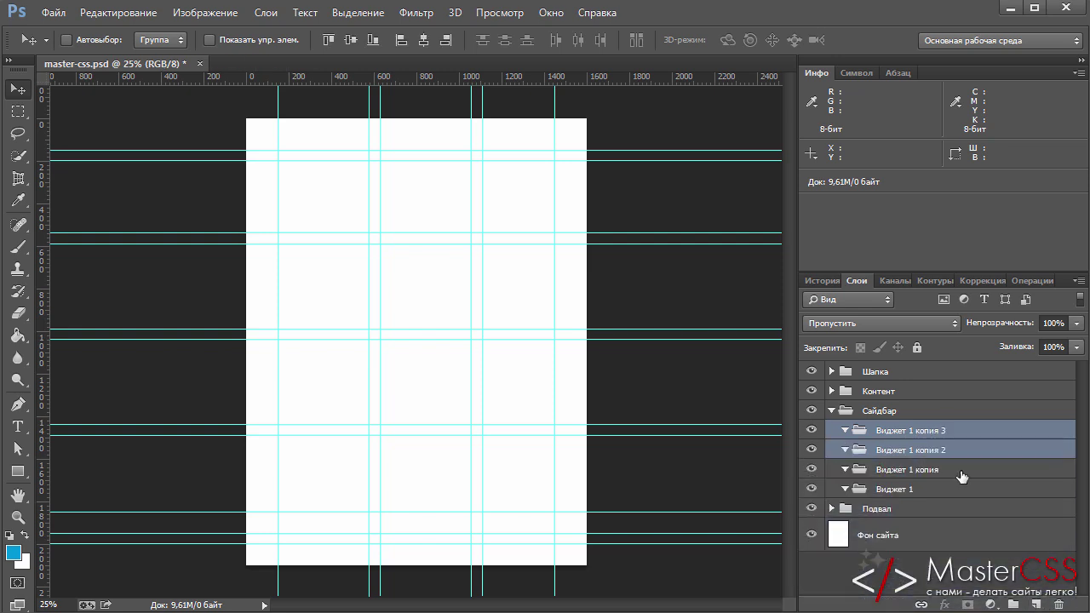
left_click(886, 491)
left_click(890, 469)
left_click(890, 450)
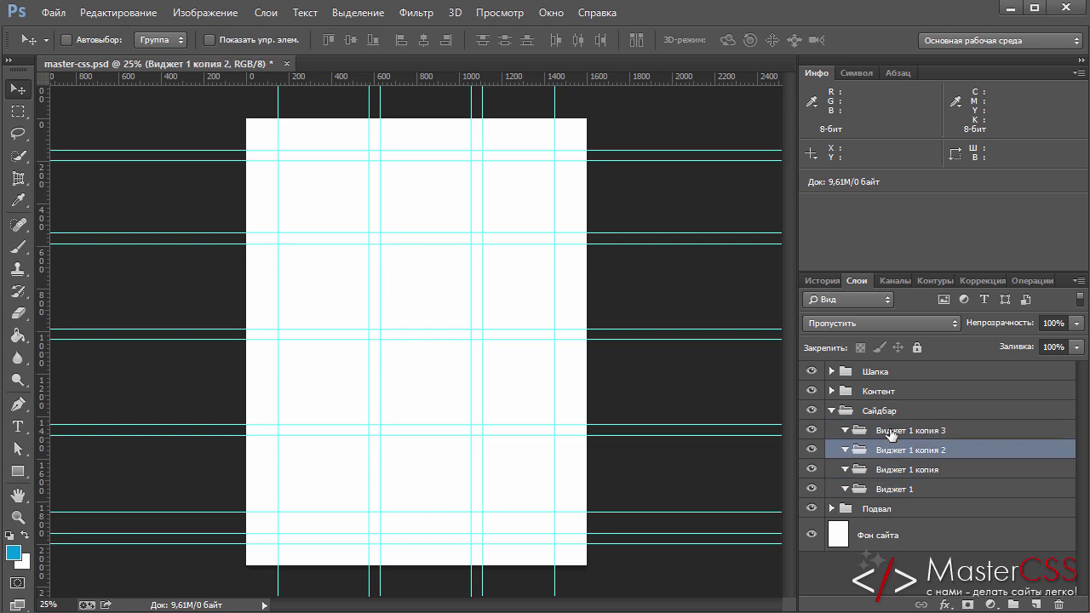
double_click(899, 490)
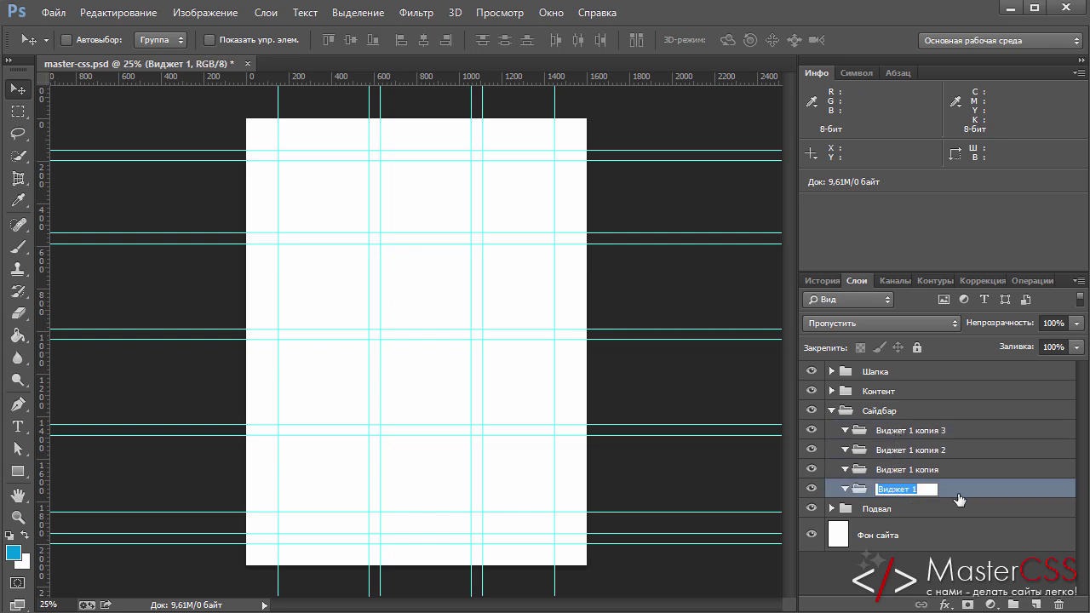
left_click_drag(900, 491, 903, 424)
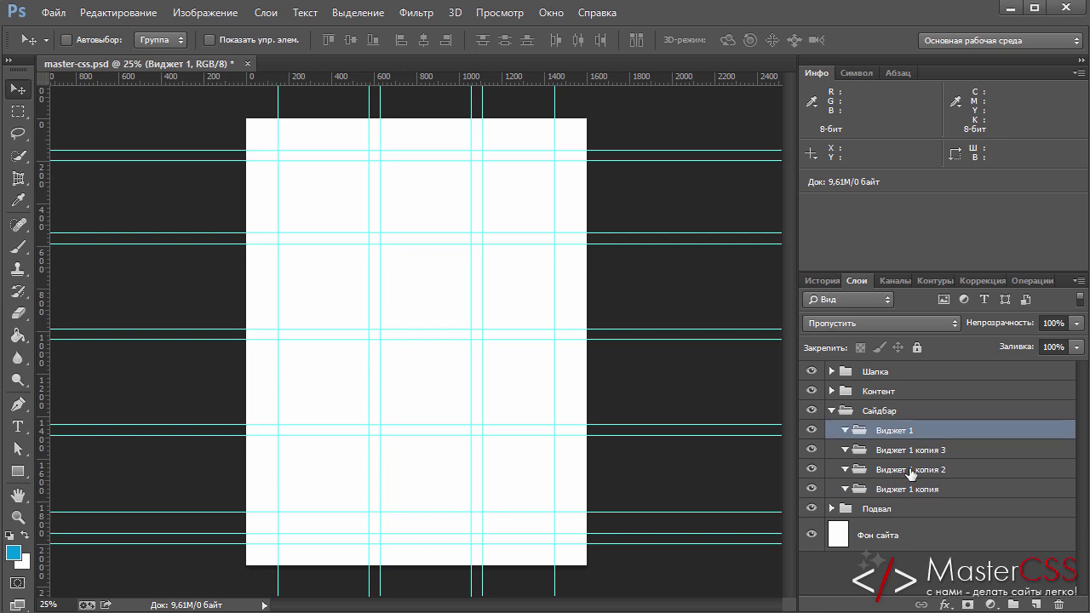
Rename the three copies to 'Виджет 2', 'Виджет 3' and 'Виджет 4'.
double_click(910, 451)
left_click(914, 454)
left_click_drag(914, 454, 966, 457)
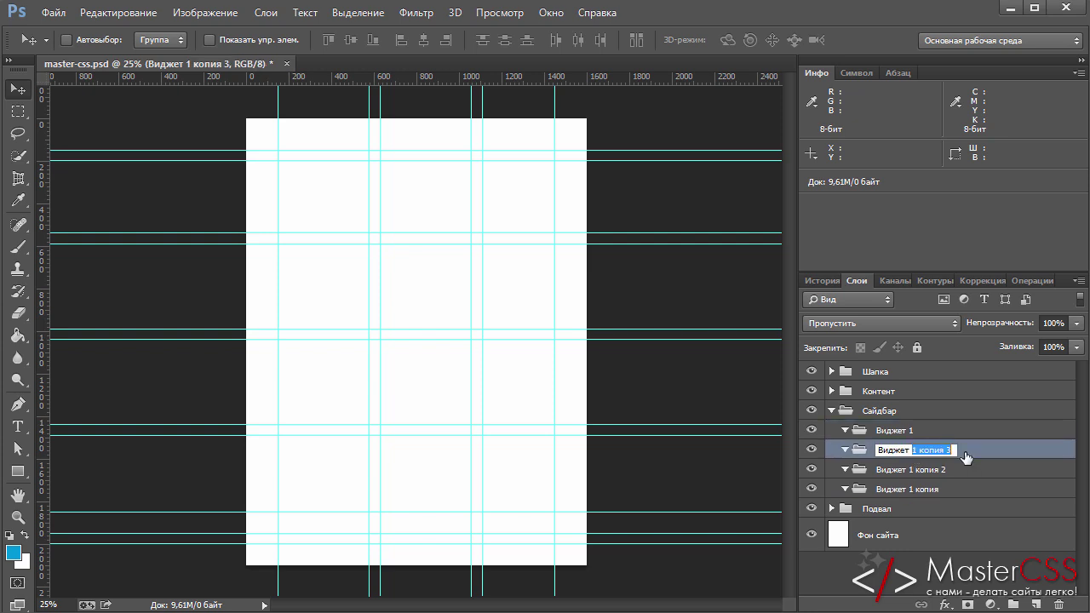
type("2")
key("Return")
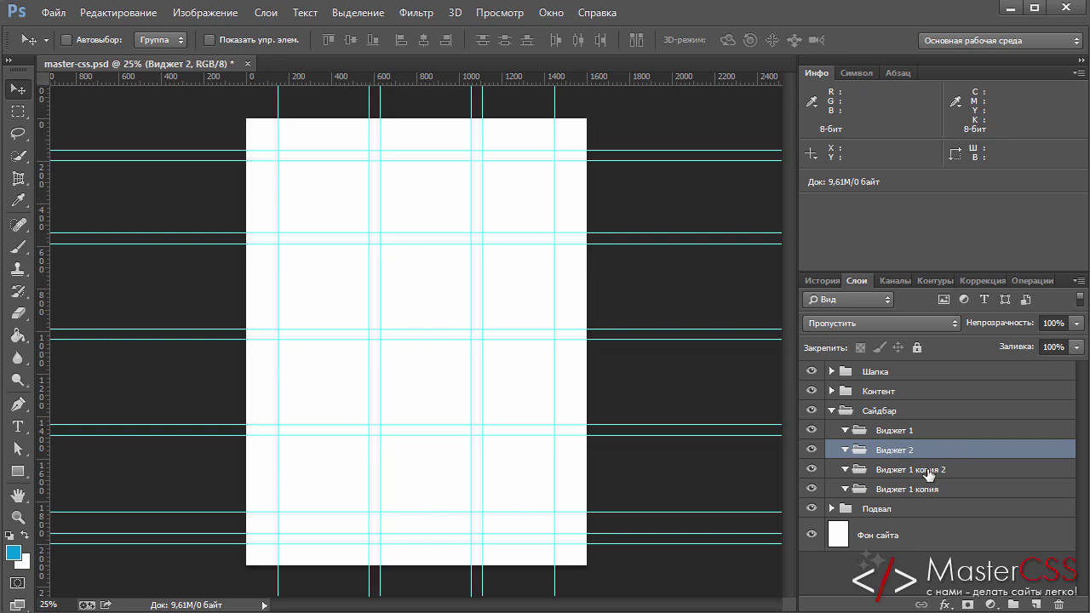
double_click(928, 470)
left_click_drag(914, 470, 971, 474)
type("3")
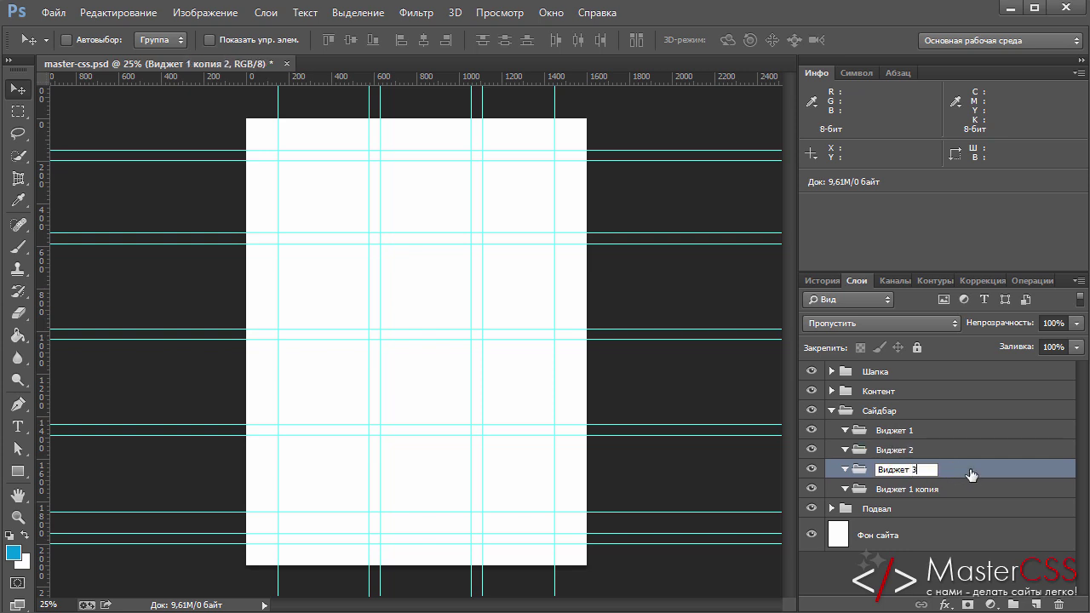
key("Return")
left_click_drag(912, 491, 960, 496)
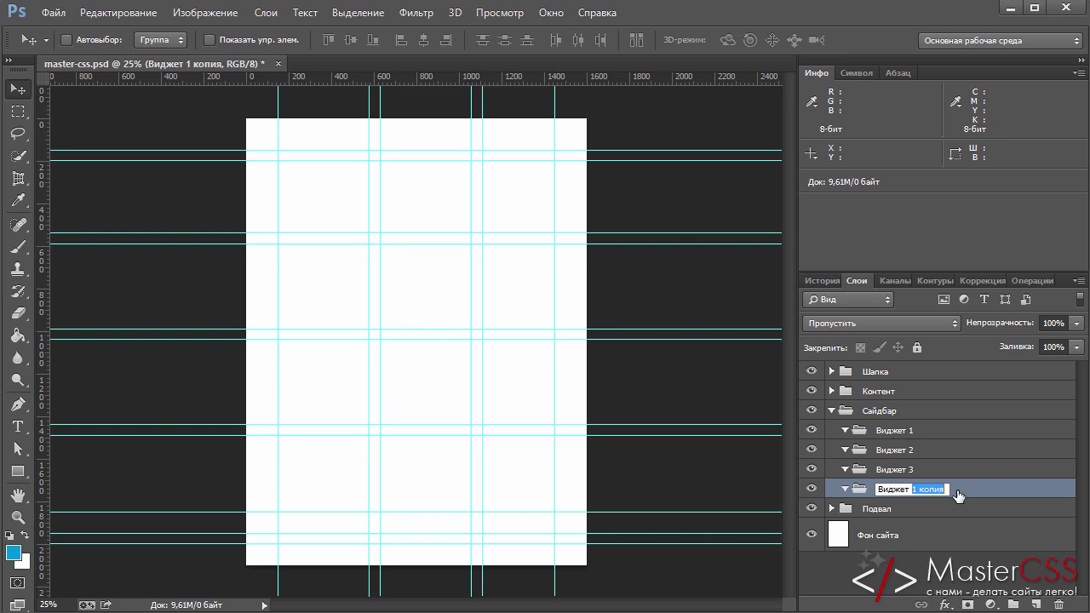
type("4")
key("Return")
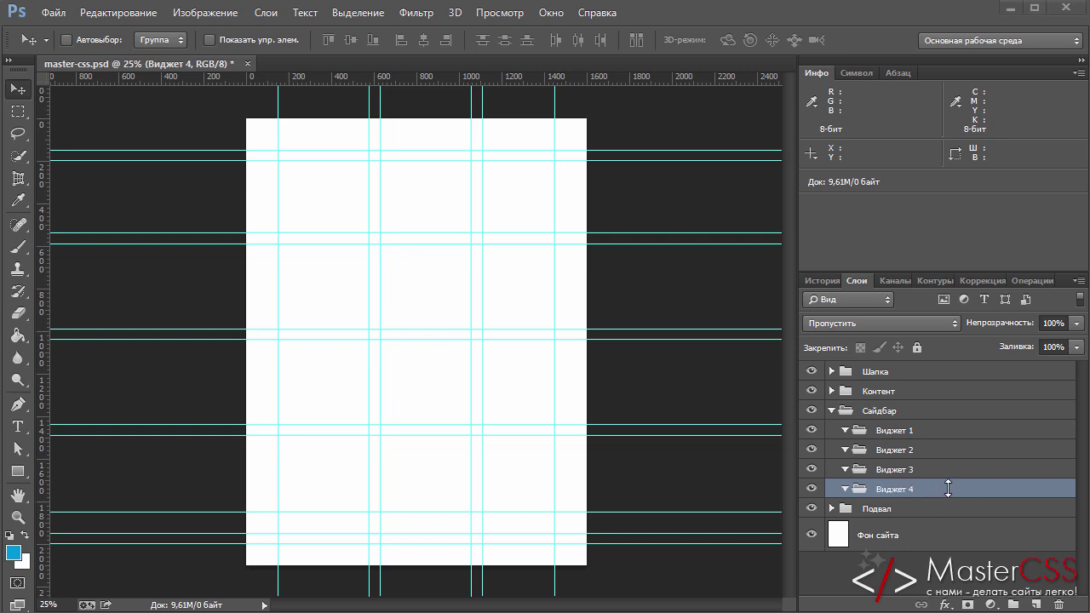
Duplicate Виджет 4 as 'Виджет 5' and place Виджет 4 above it.
key("ctrl+j")
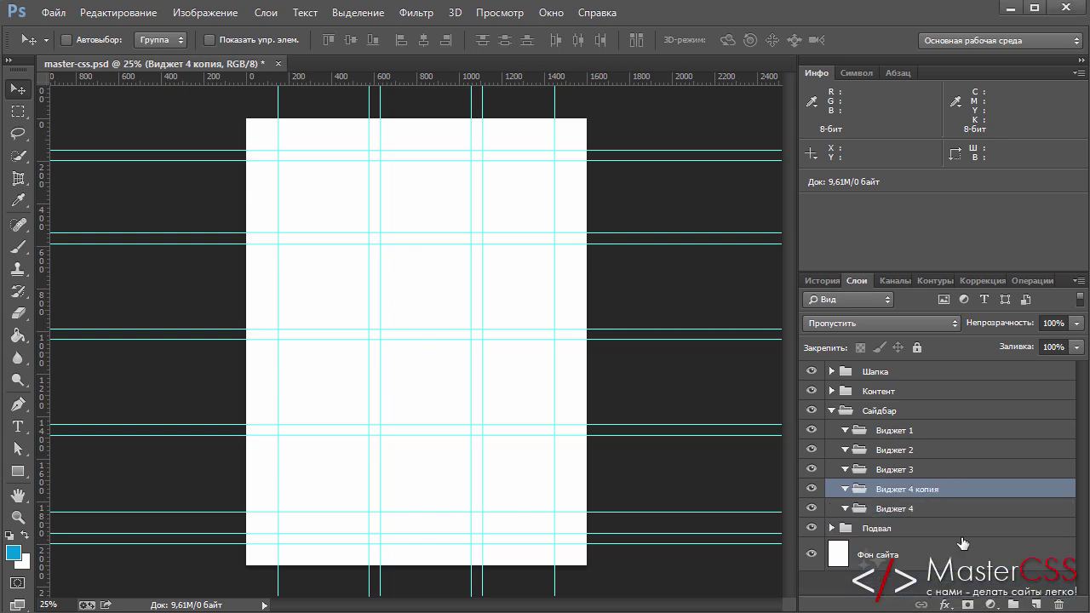
double_click(910, 490)
left_click_drag(912, 490, 962, 495)
type("5")
key("Return")
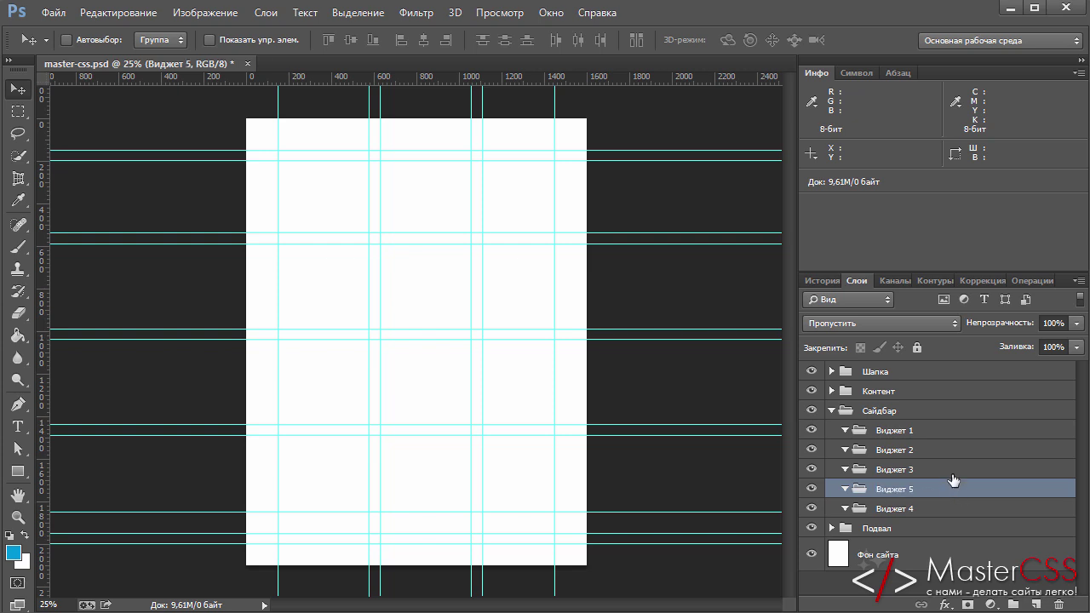
left_click(937, 508)
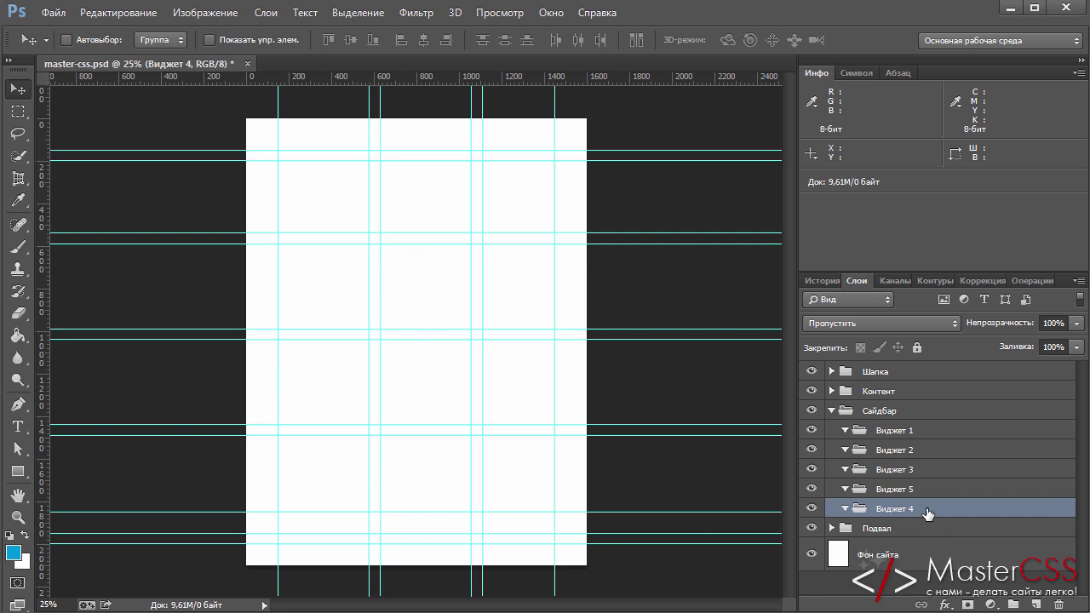
left_click_drag(926, 510, 918, 484)
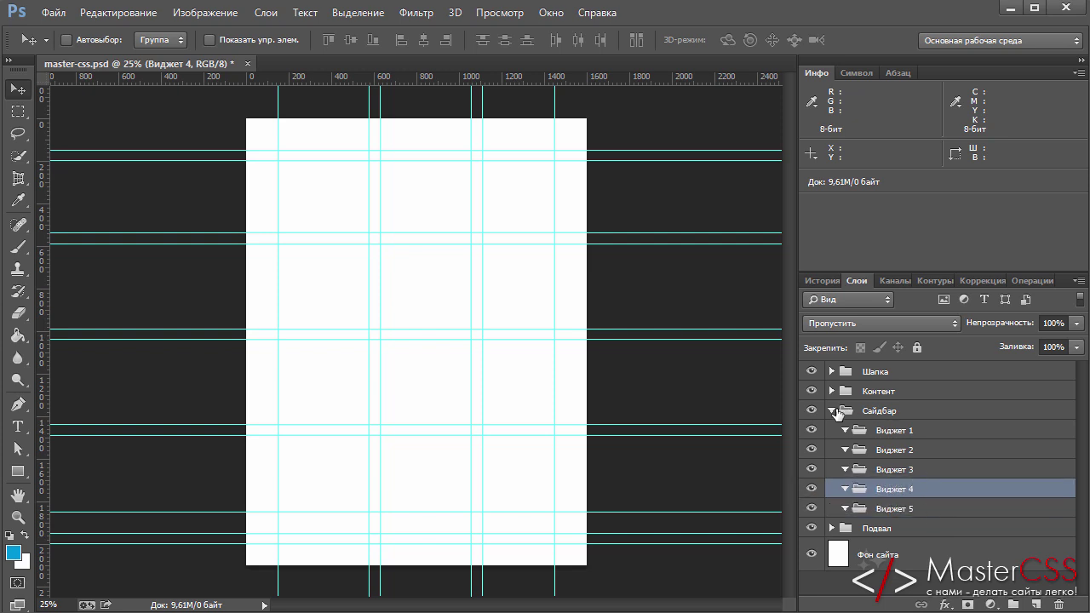
Collapse the Сайдбар group, then expand and re-collapse Шапка to check its Меню subgroup.
left_click(833, 411)
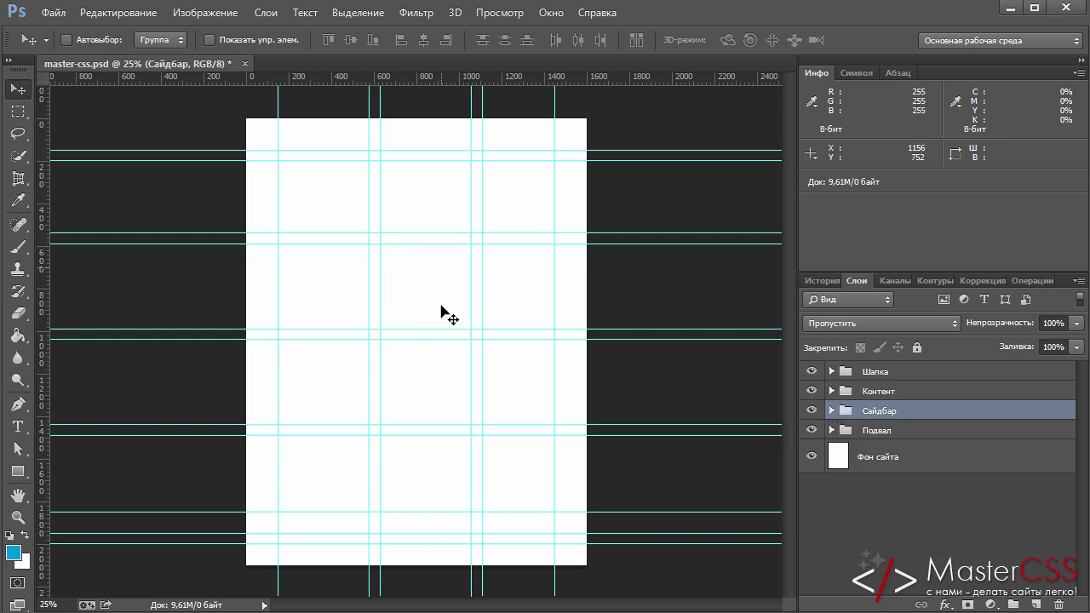
left_click(832, 371)
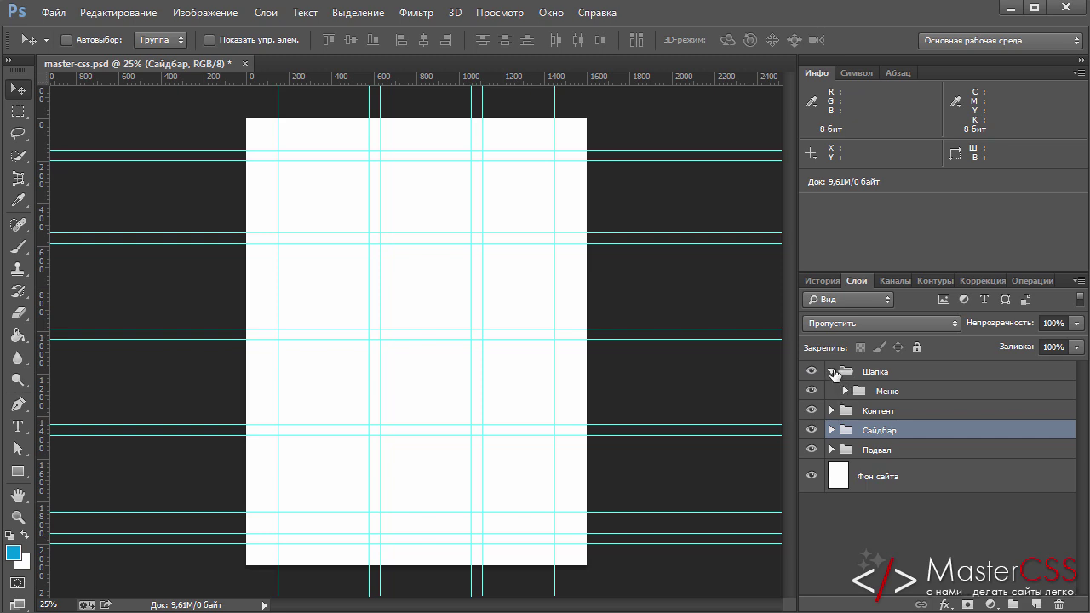
left_click(832, 372)
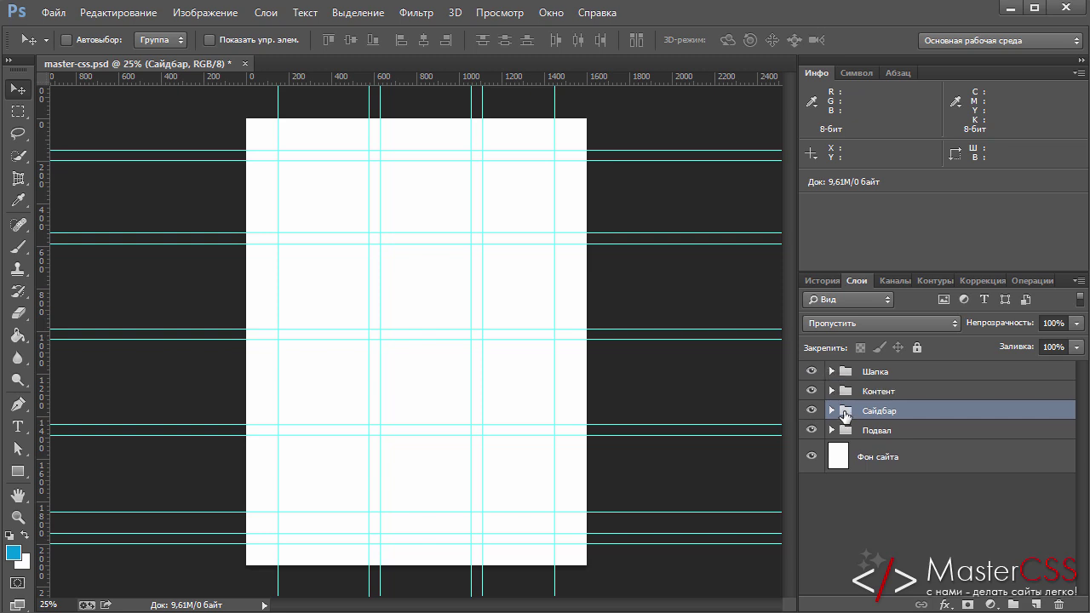